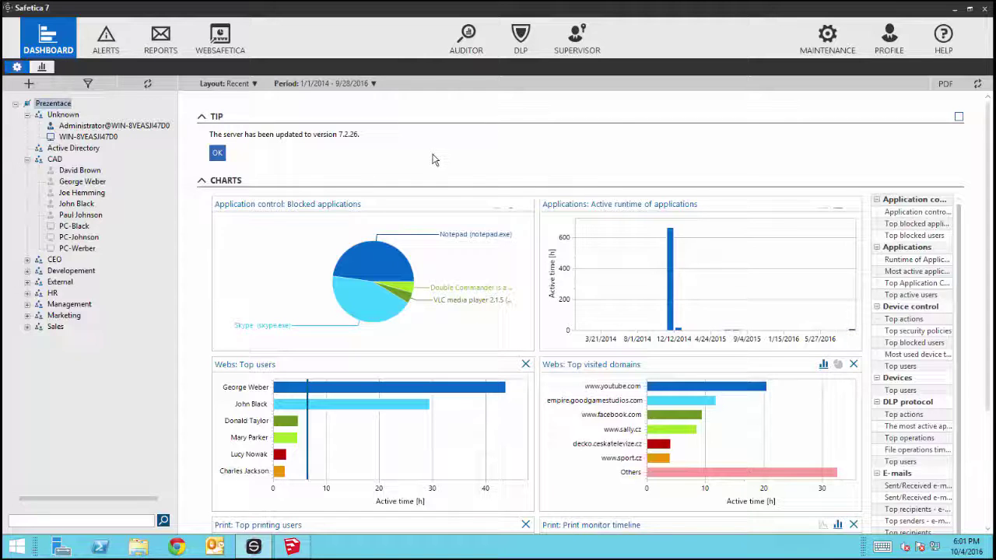
{"action": "left_click", "coordinate": [571, 45]}
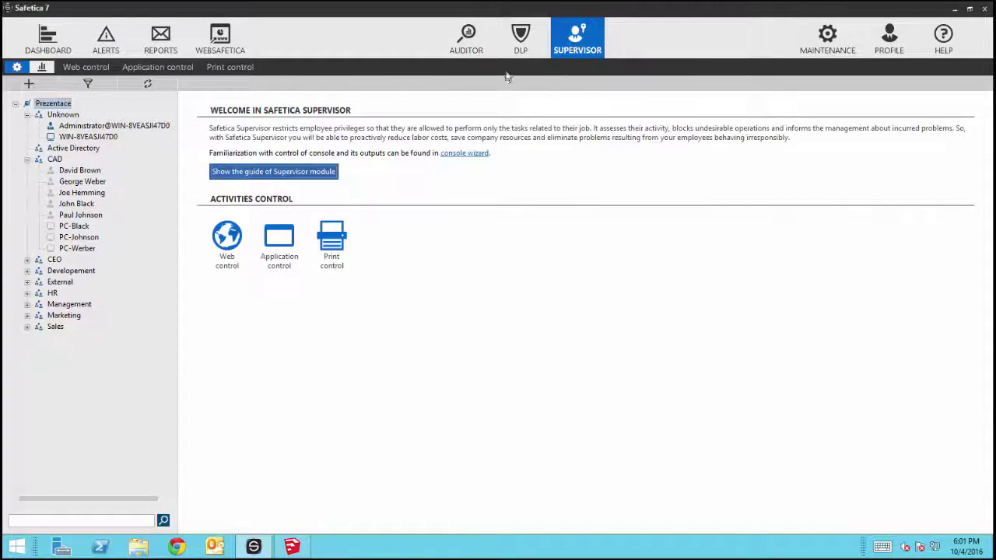
{"action": "left_click", "coordinate": [228, 241]}
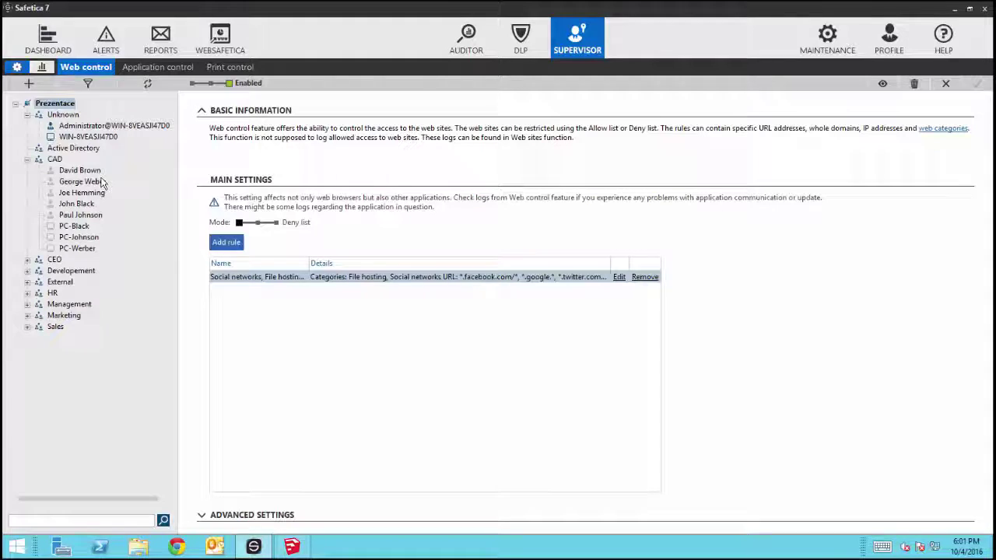
{"action": "left_click", "coordinate": [90, 172]}
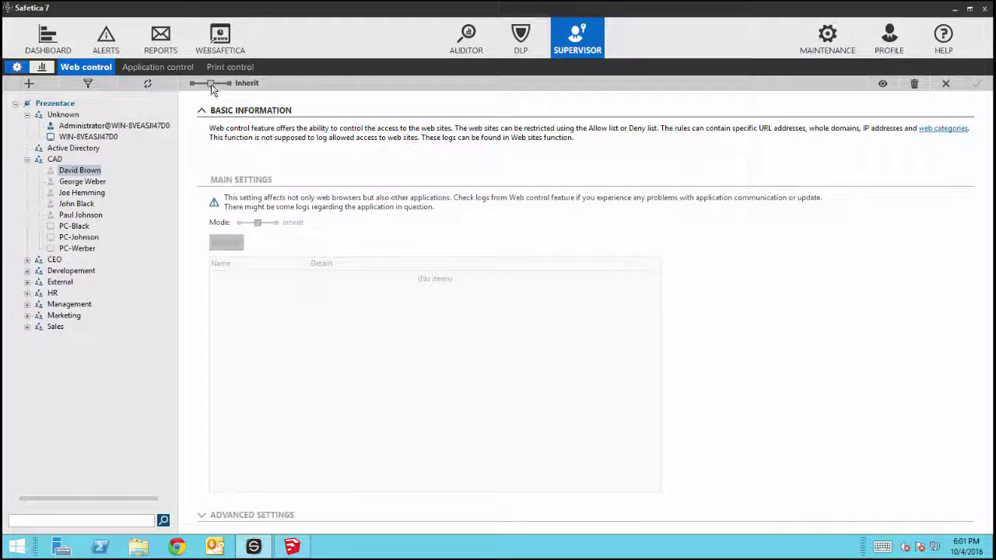
{"action": "left_click_drag", "start_coordinate": [211, 84], "coordinate": [237, 90]}
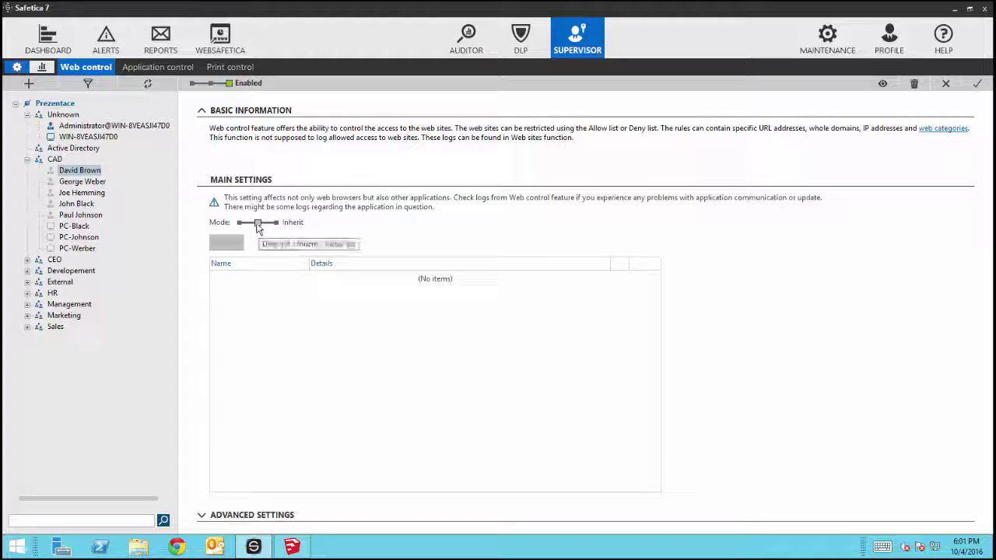
{"action": "left_click_drag", "start_coordinate": [257, 224], "coordinate": [238, 225]}
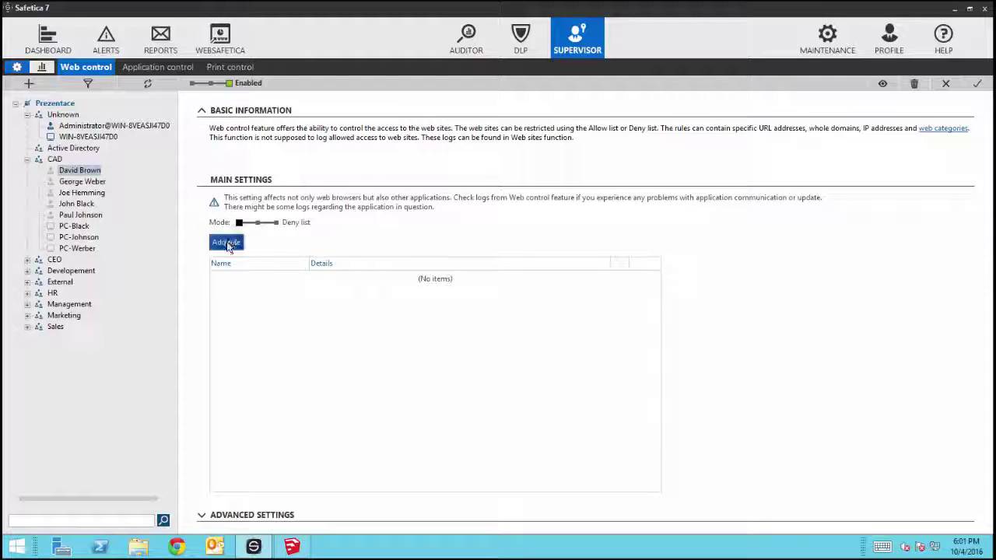
{"action": "left_click", "coordinate": [227, 243]}
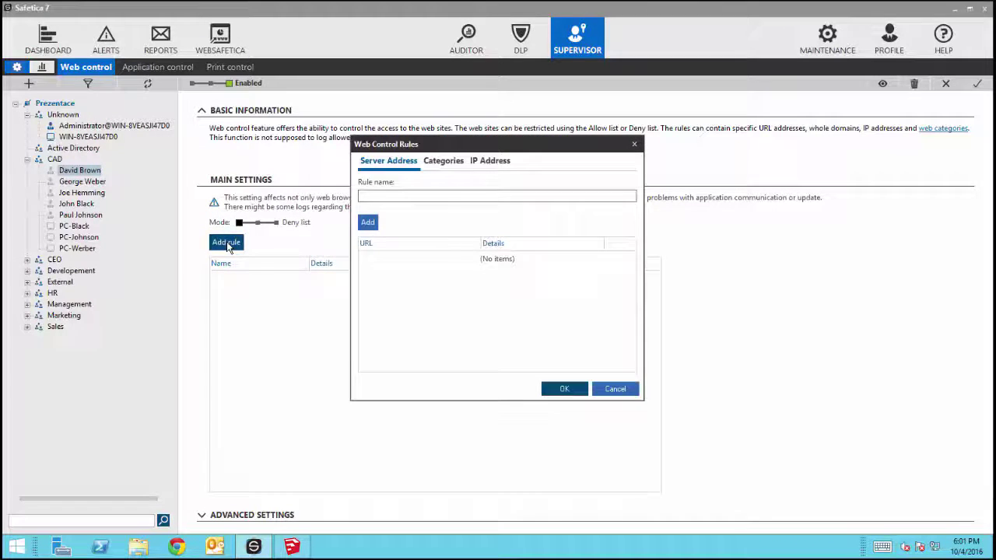
{"action": "left_click", "coordinate": [397, 195]}
{"action": "type", "text": "Facebook"}
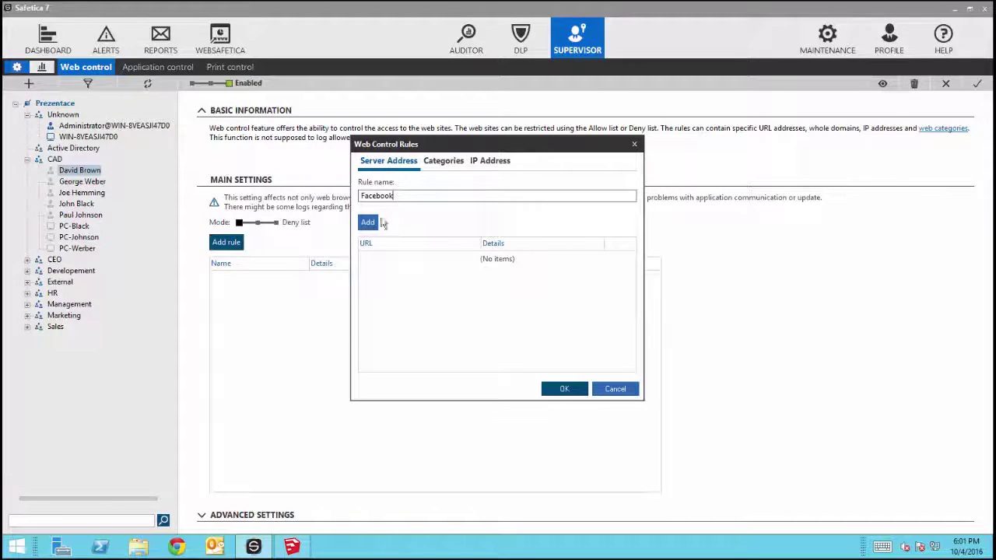
{"action": "left_click", "coordinate": [369, 225]}
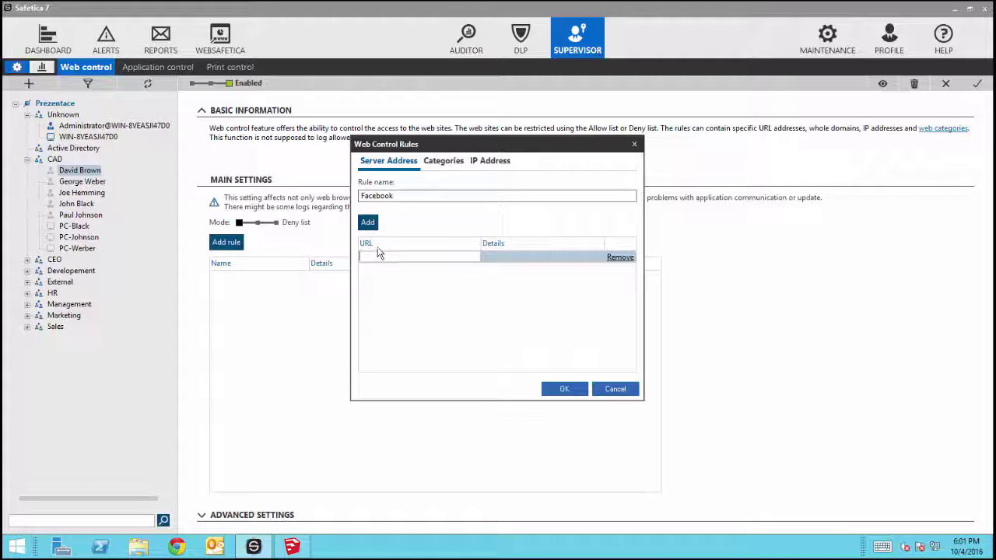
{"action": "type", "text": "www.faceb"}
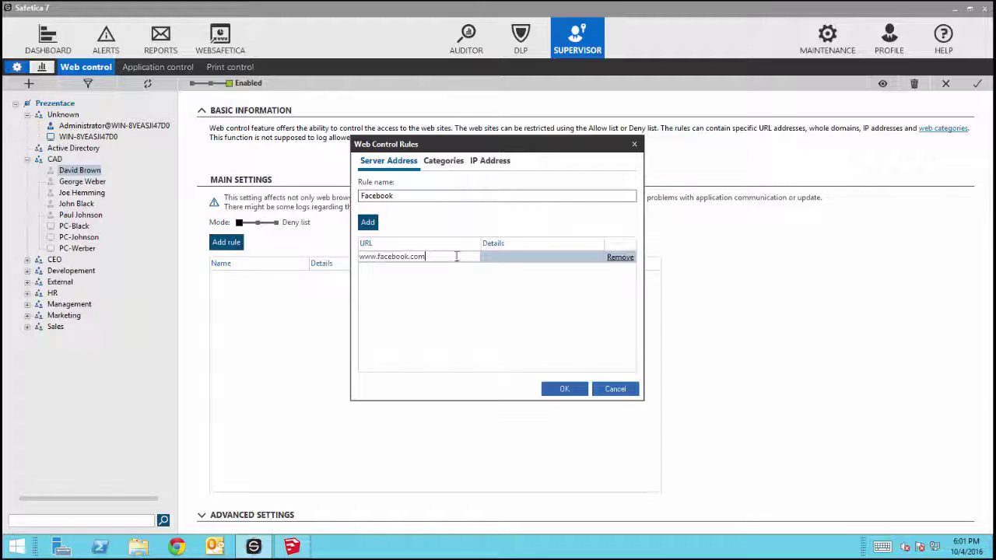
{"action": "type", "text": "ook.com"}
{"action": "left_click", "coordinate": [513, 259]}
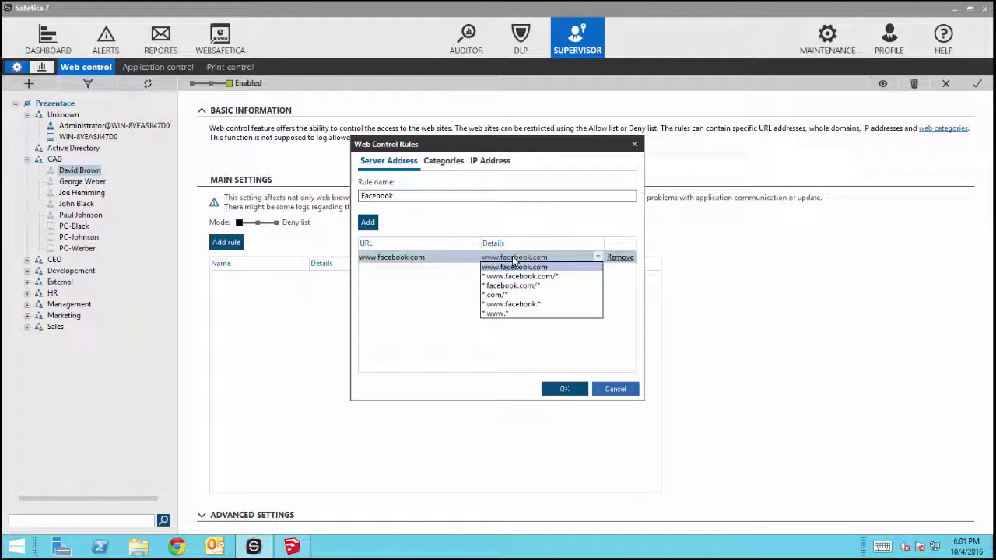
{"action": "left_click", "coordinate": [515, 286]}
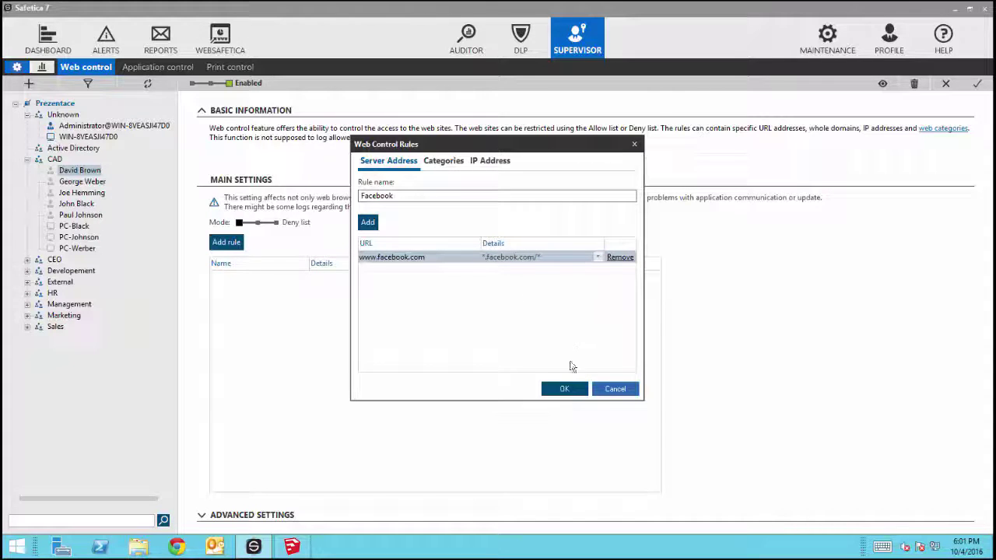
{"action": "left_click", "coordinate": [566, 389]}
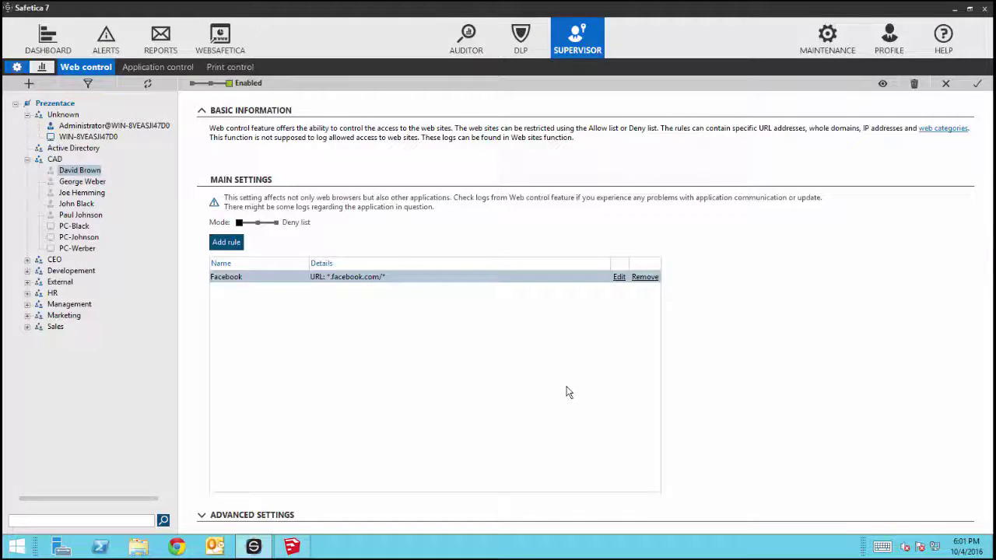
Add a category-based deny rule 'Social Media' covering the Social networks web category
{"action": "left_click", "coordinate": [226, 243]}
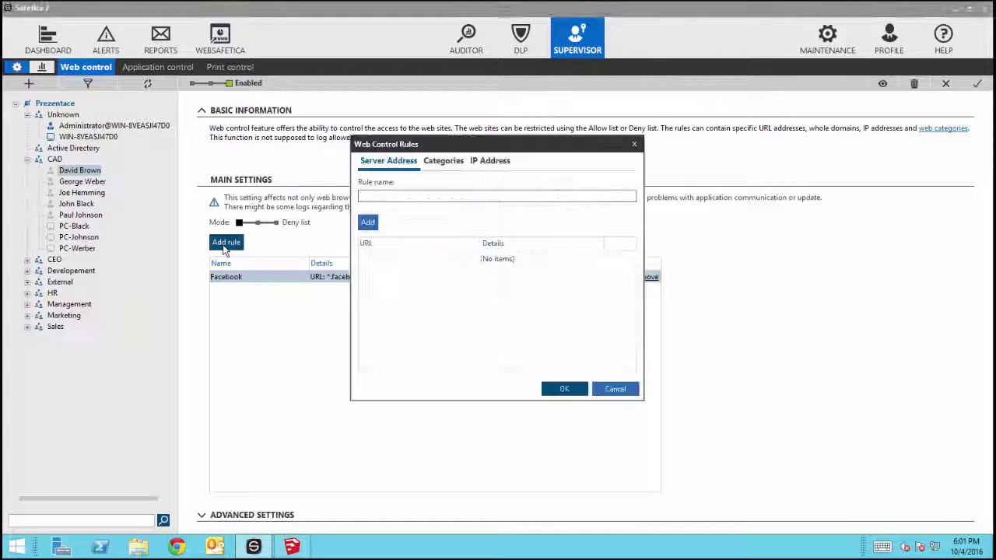
{"action": "left_click", "coordinate": [441, 163]}
{"action": "left_click", "coordinate": [412, 196]}
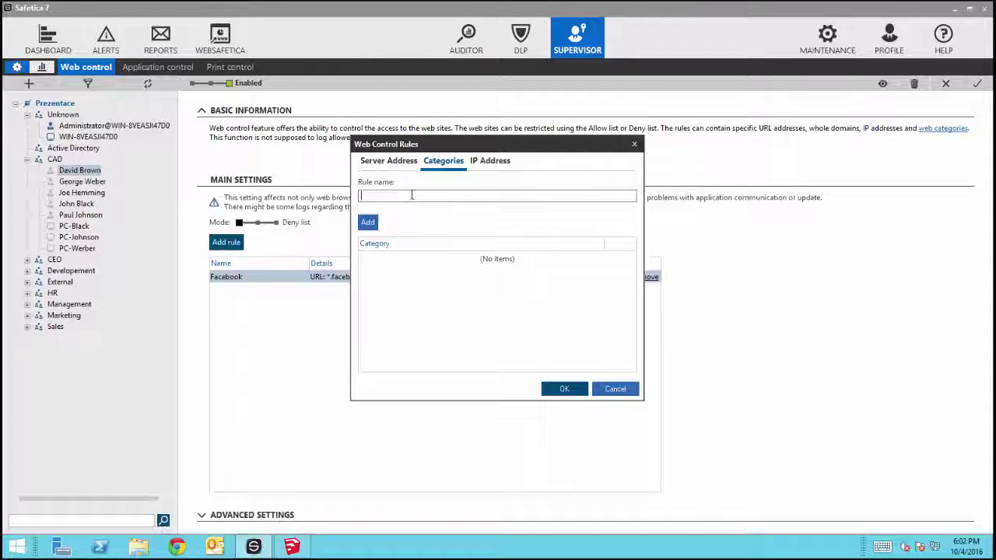
{"action": "type", "text": "Social Media"}
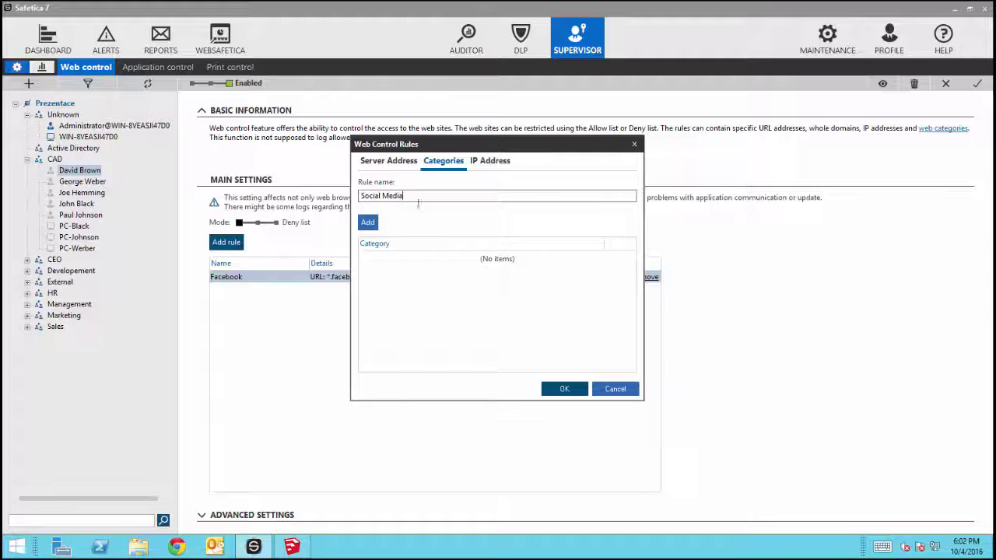
{"action": "left_click", "coordinate": [368, 222]}
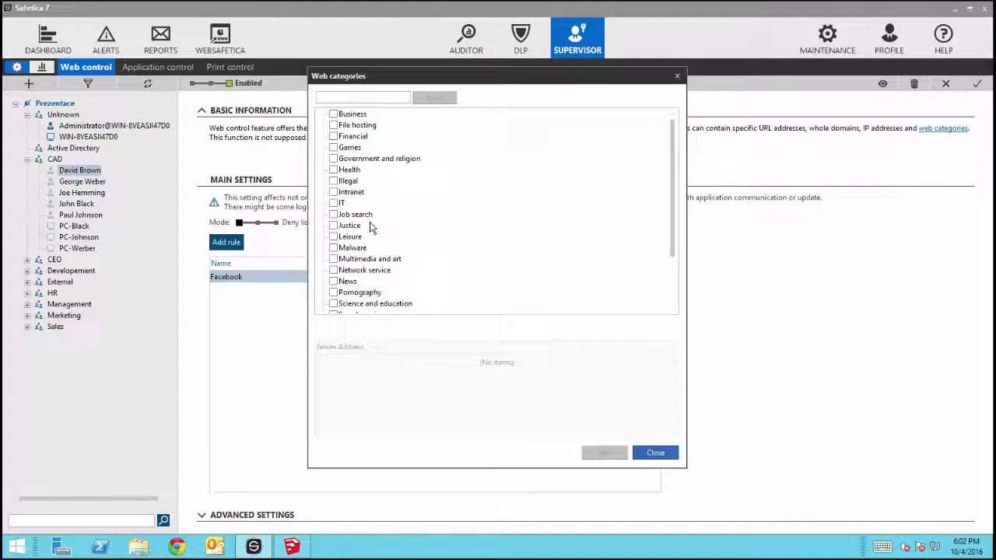
{"action": "scroll", "coordinate": [680, 207], "scroll_direction": "down", "scroll_amount": 1}
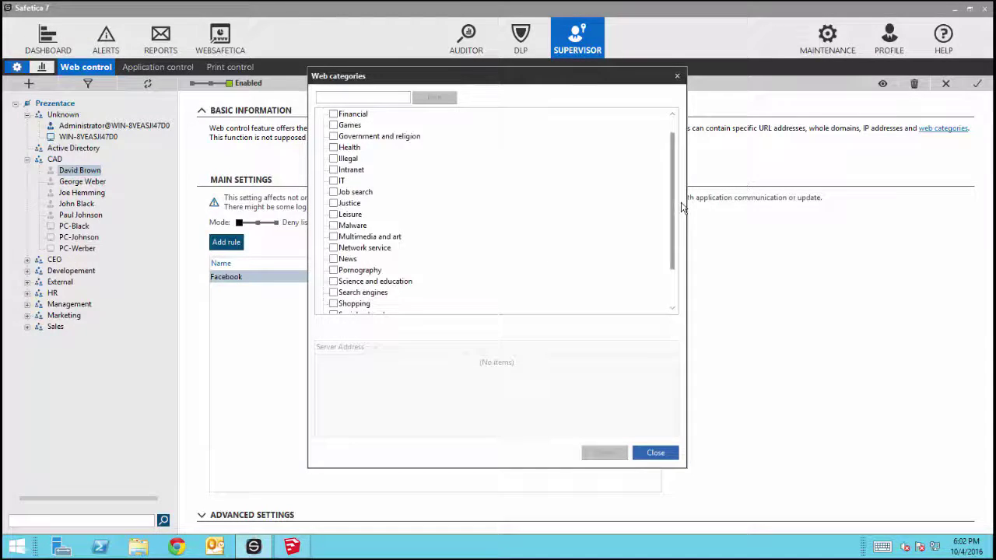
{"action": "scroll", "coordinate": [681, 206], "scroll_direction": "down", "scroll_amount": 1}
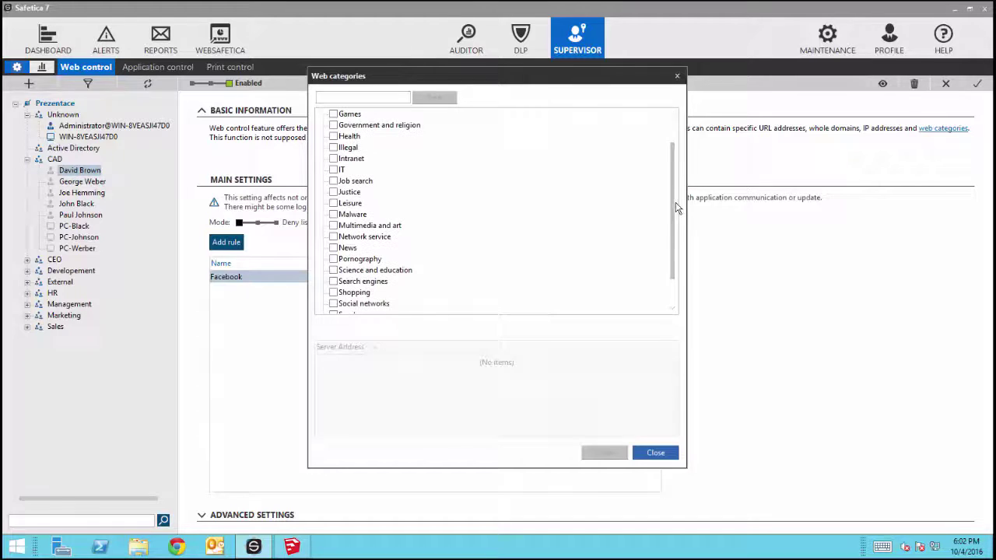
{"action": "left_click", "coordinate": [333, 304]}
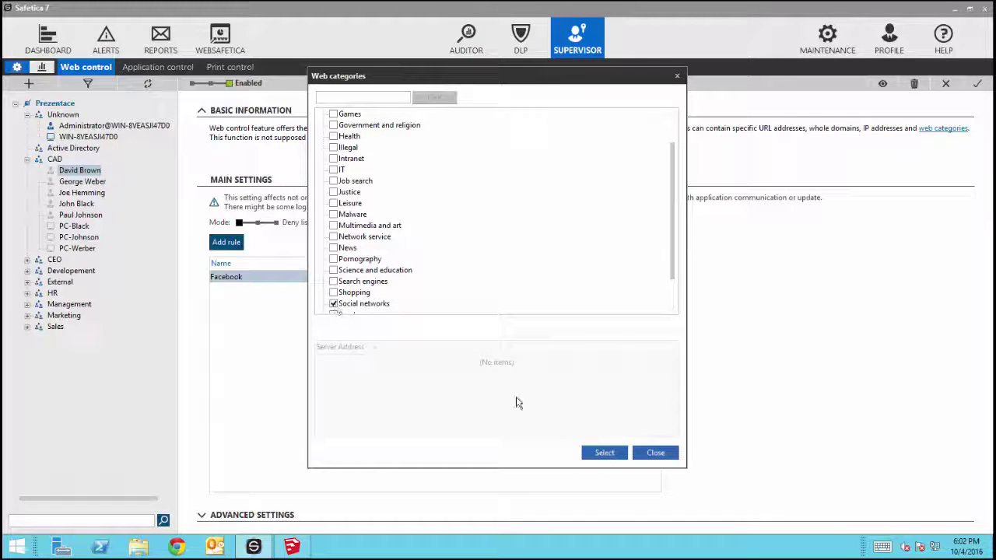
{"action": "left_click", "coordinate": [604, 451]}
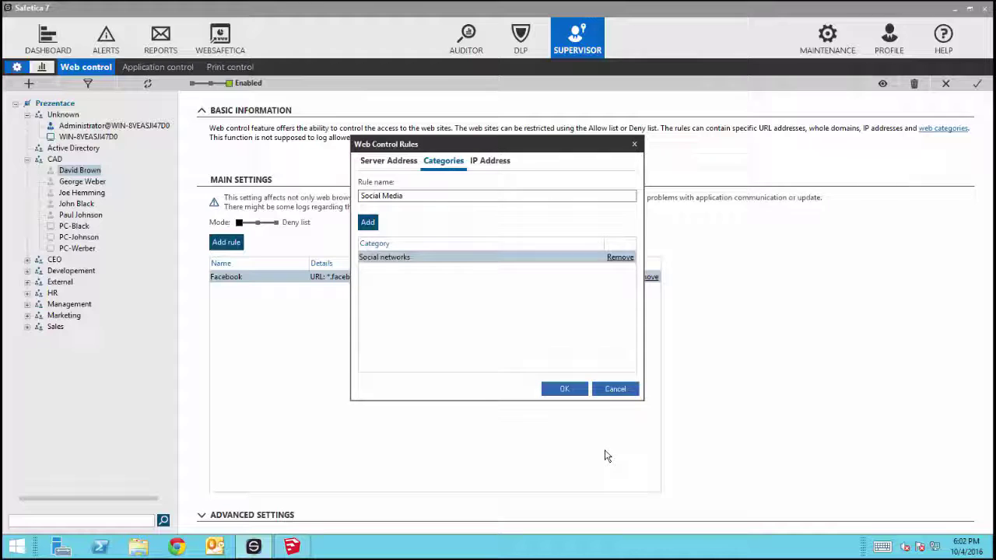
{"action": "left_click", "coordinate": [571, 392]}
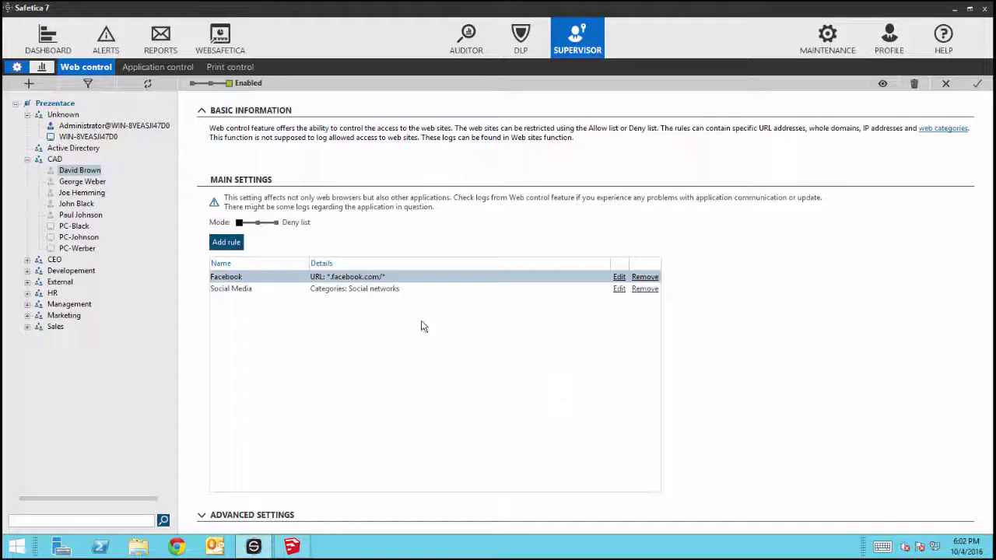
Switch web control to Allow list mode and start a category rule named 'Linkedin'
{"action": "left_click", "coordinate": [273, 226]}
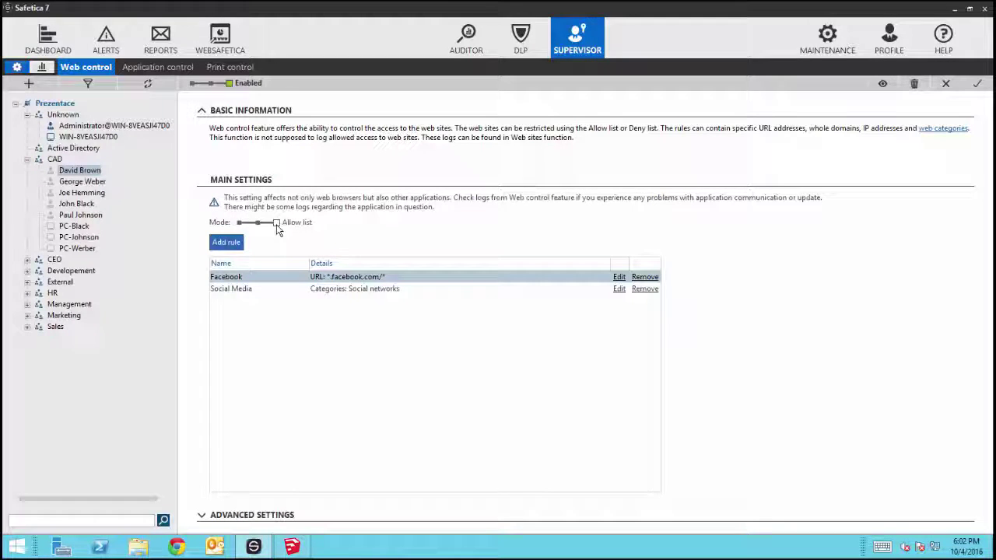
{"action": "left_click", "coordinate": [237, 246]}
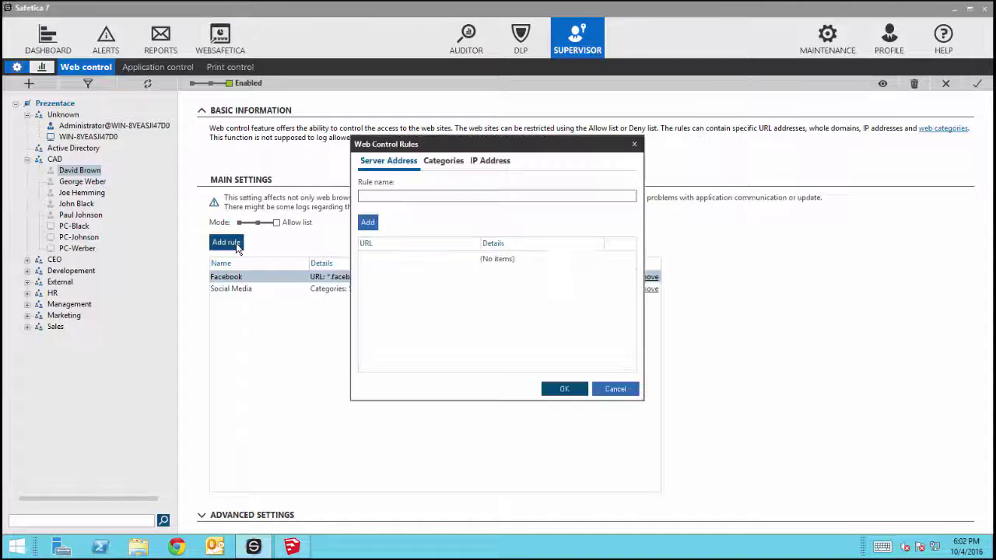
{"action": "left_click", "coordinate": [442, 161]}
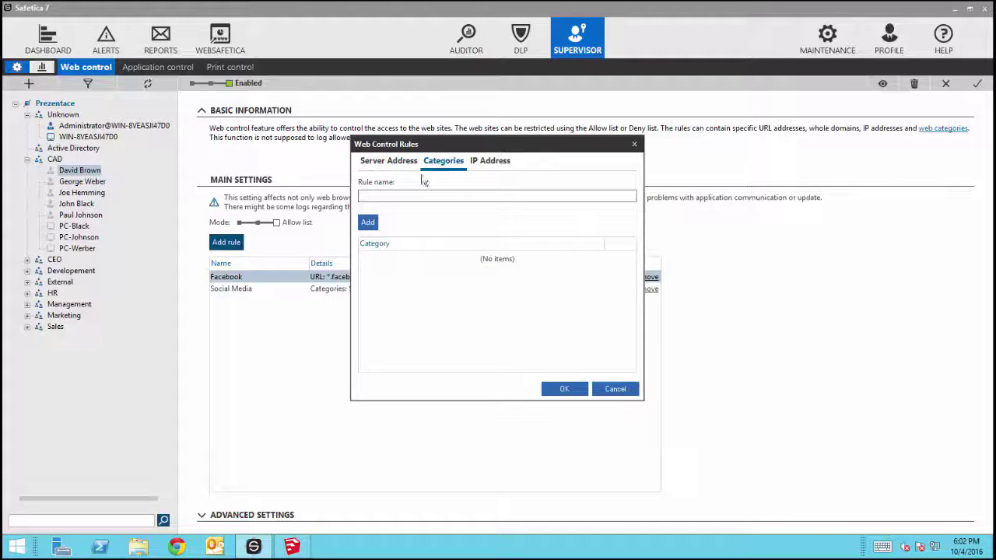
{"action": "left_click", "coordinate": [394, 194]}
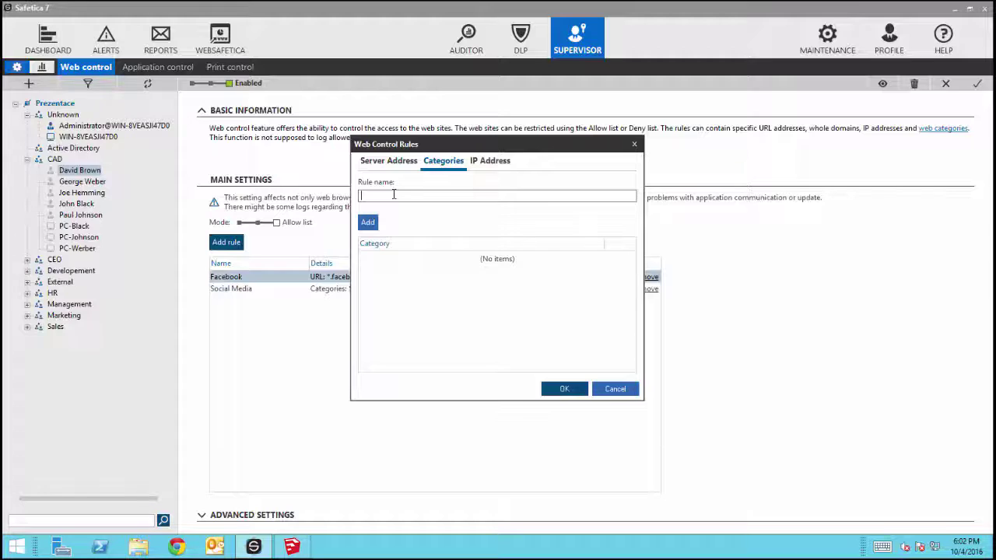
{"action": "type", "text": "Linkedin"}
Search the web categories for 'linkedin', then close the list without adding any
{"action": "left_click", "coordinate": [367, 222]}
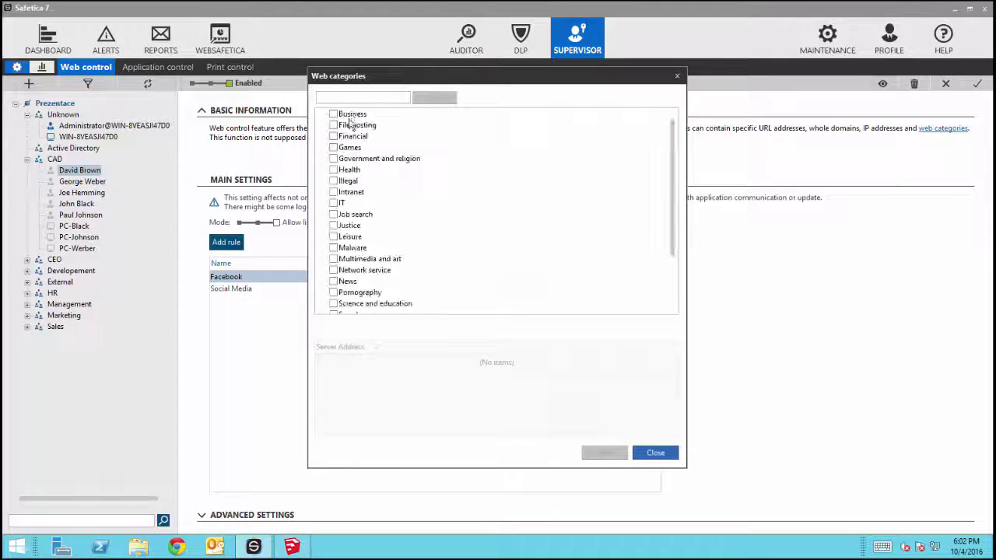
{"action": "left_click", "coordinate": [350, 100]}
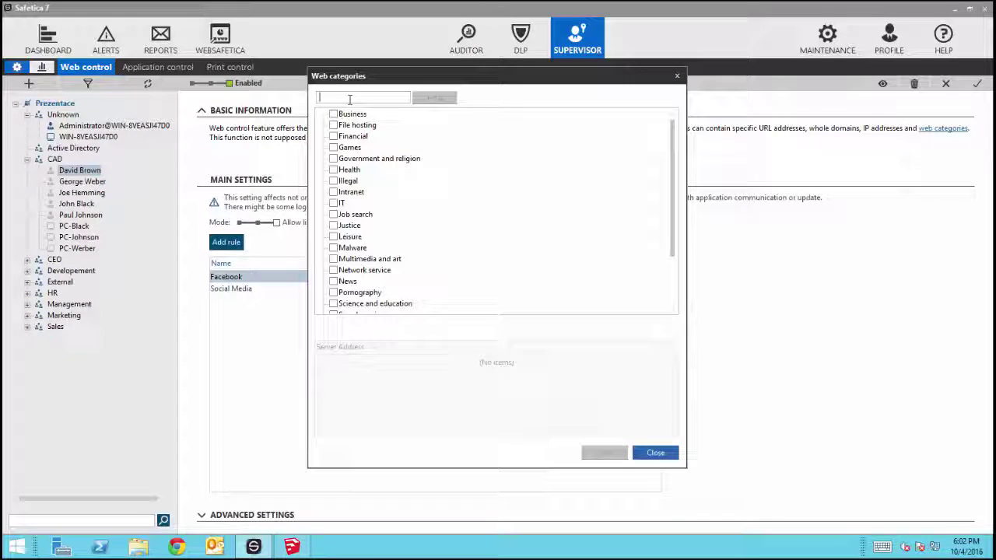
{"action": "type", "text": "linkedin"}
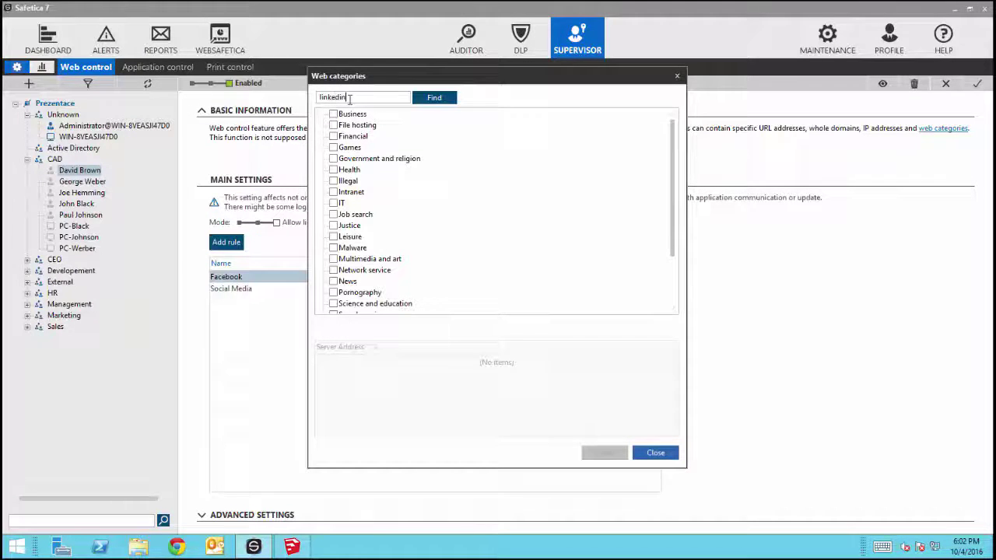
{"action": "key", "text": "Return"}
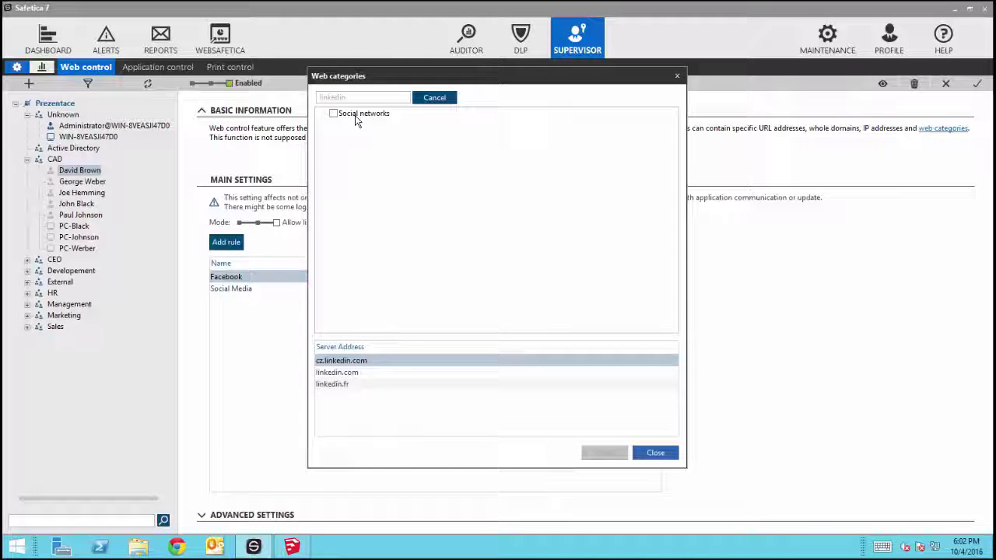
{"action": "left_click", "coordinate": [654, 453]}
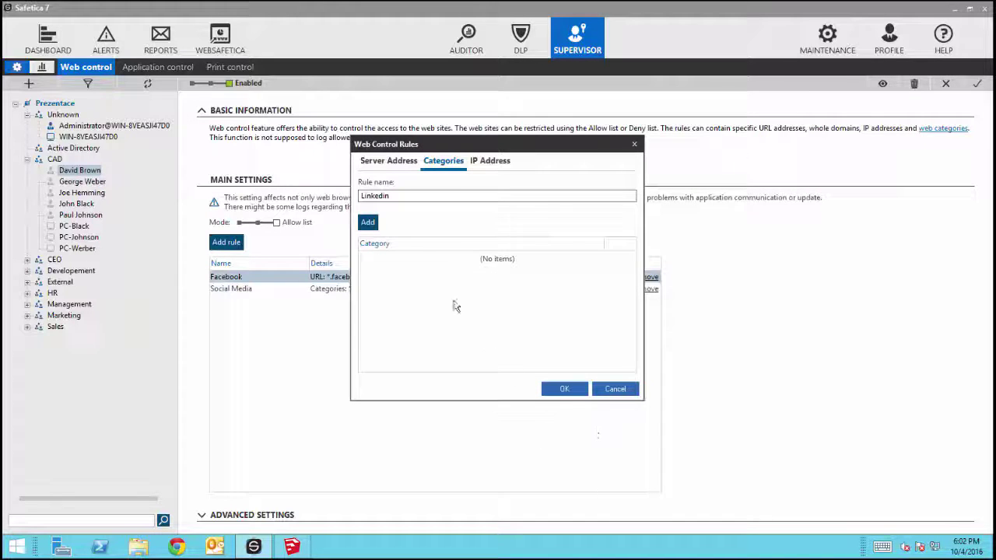
{"action": "left_click", "coordinate": [379, 162]}
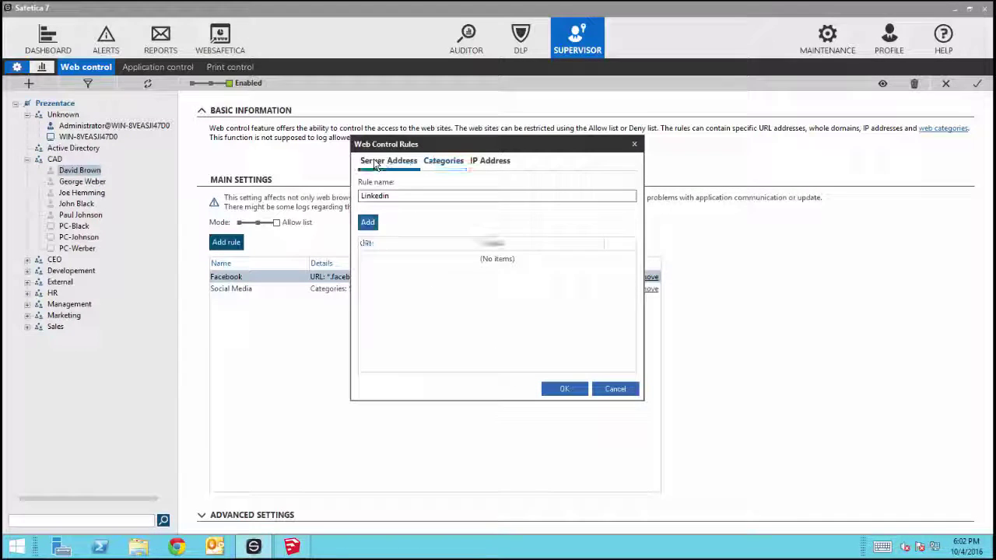
{"action": "left_click", "coordinate": [368, 223]}
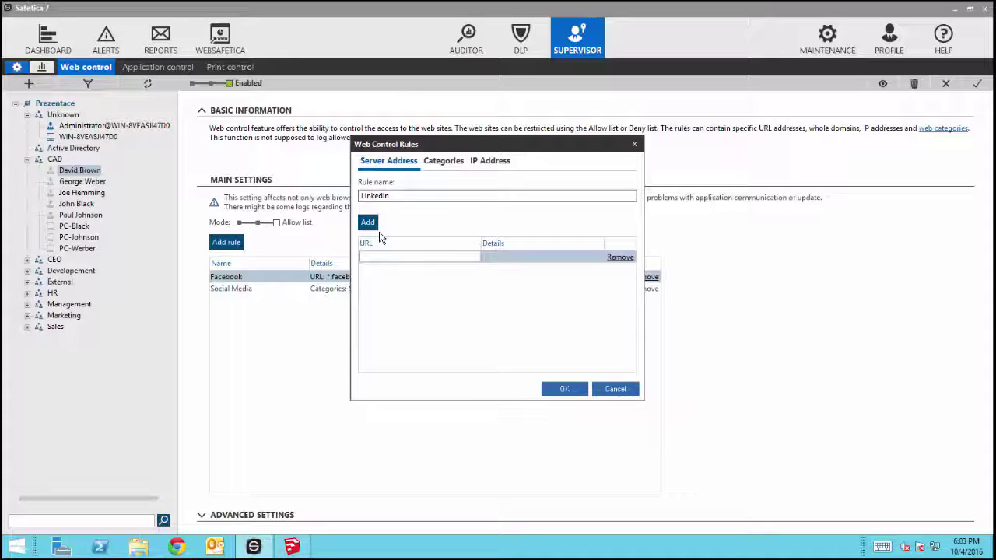
{"action": "type", "text": "www.linkedin.com"}
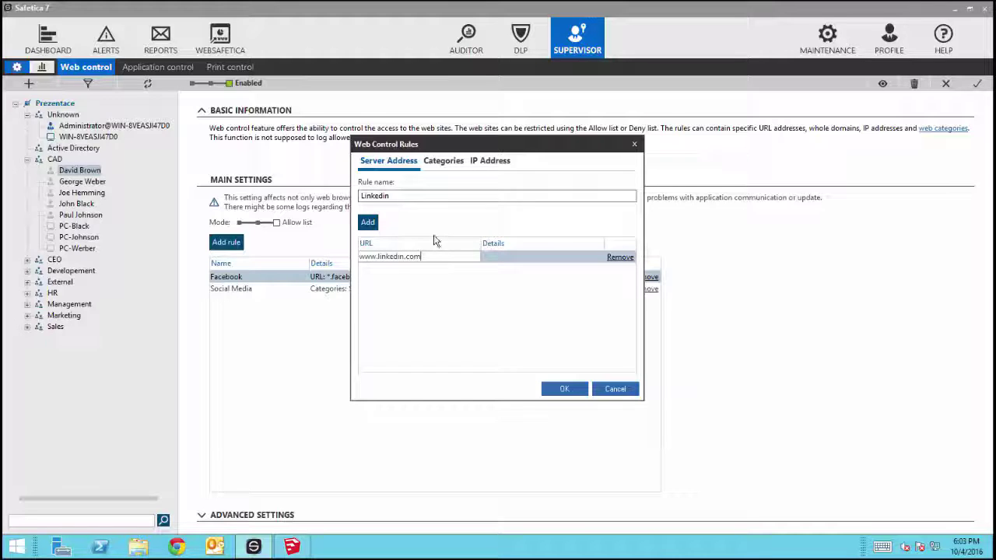
{"action": "left_click", "coordinate": [529, 257]}
{"action": "left_click", "coordinate": [530, 258]}
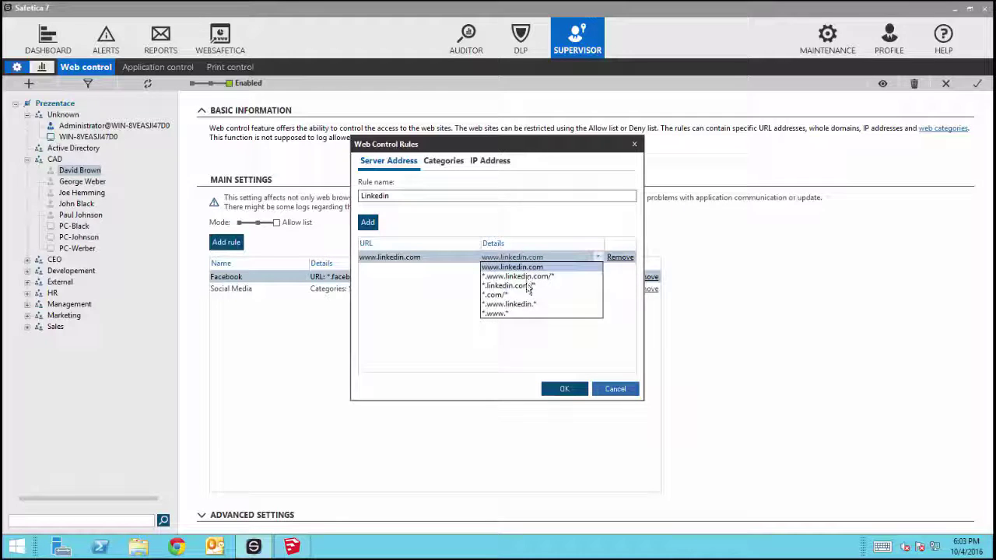
{"action": "left_click", "coordinate": [527, 286]}
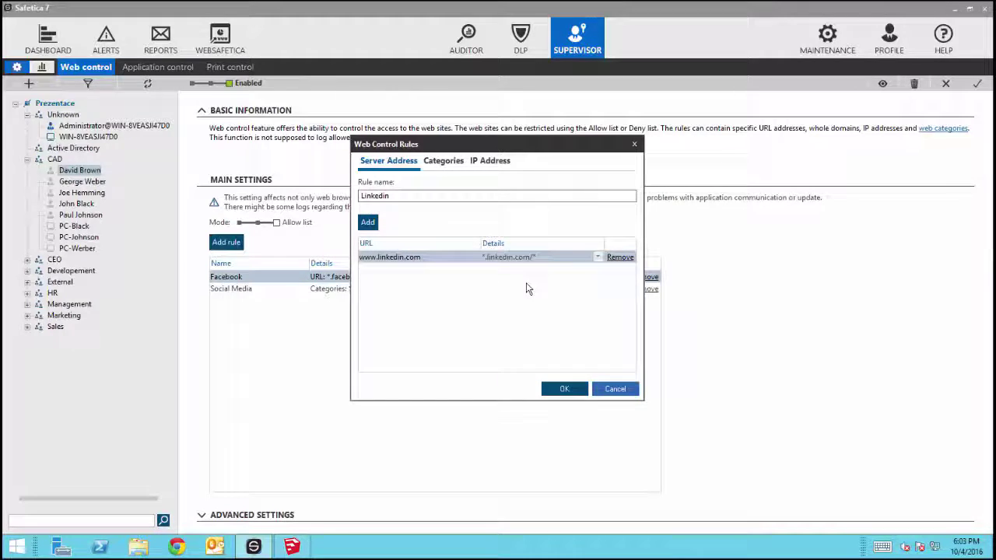
{"action": "left_click", "coordinate": [566, 388]}
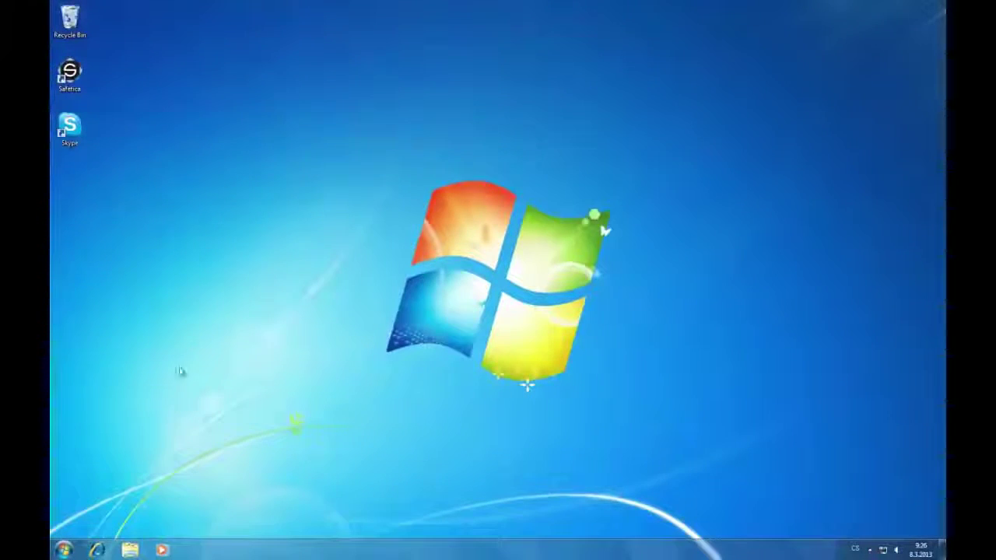
{"action": "left_click", "coordinate": [98, 550]}
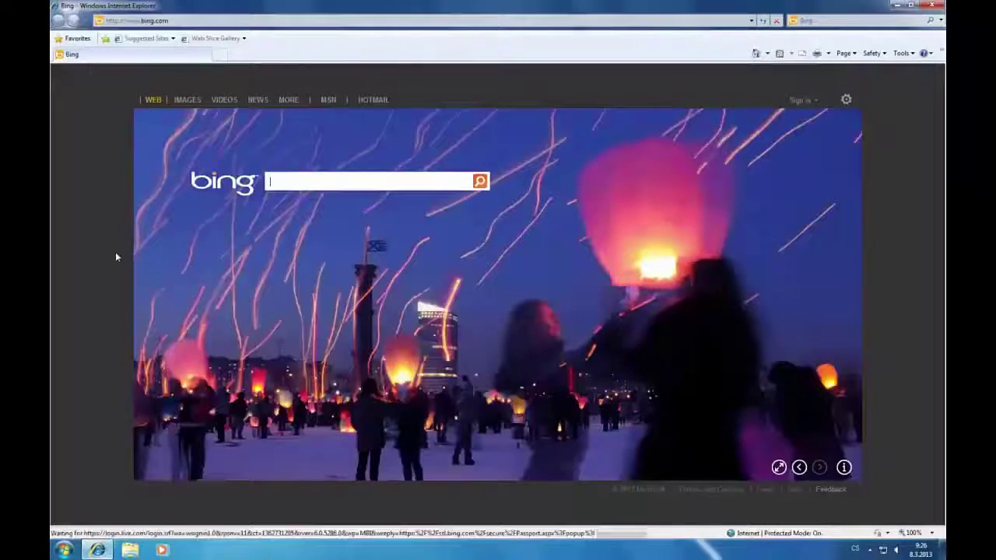
{"action": "left_click", "coordinate": [180, 21]}
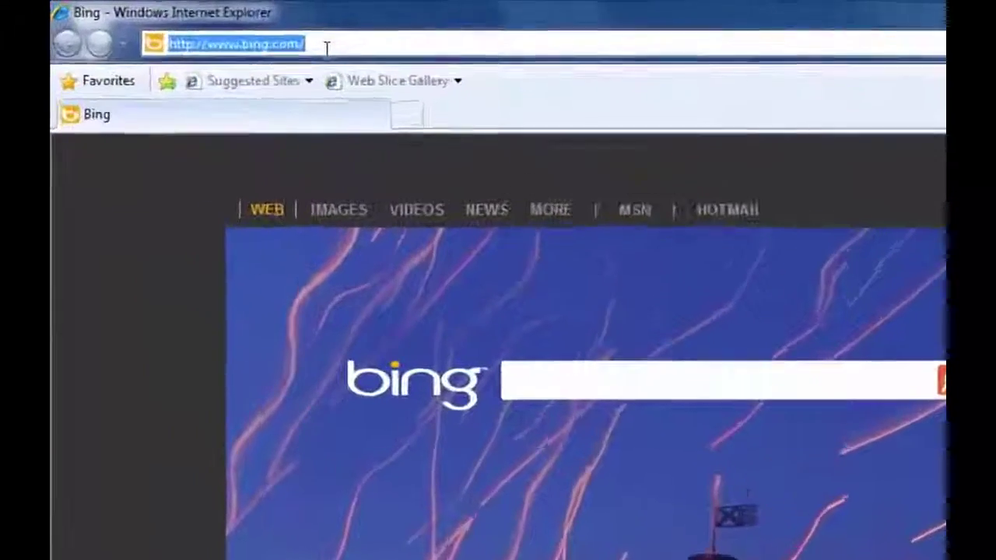
{"action": "type", "text": "www.face"}
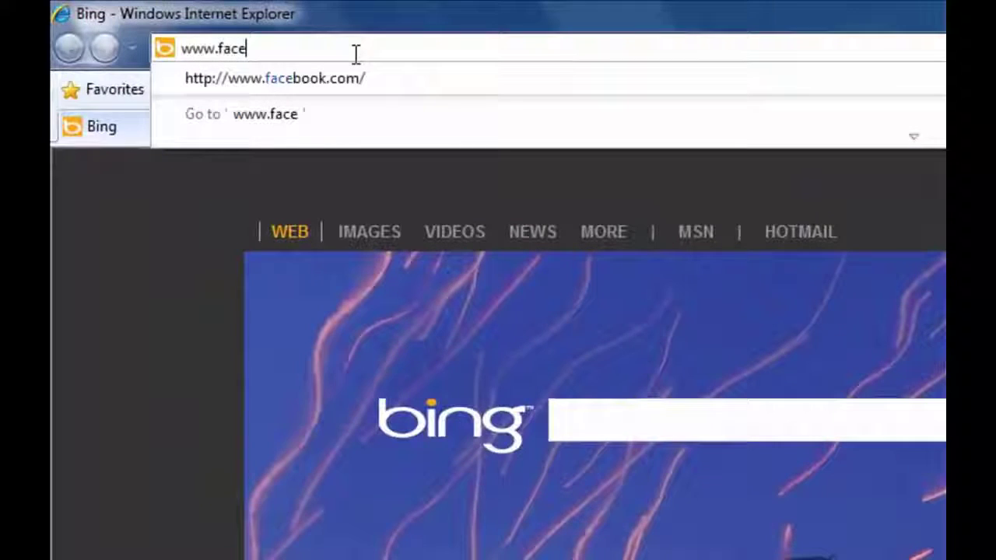
{"action": "left_click", "coordinate": [336, 78]}
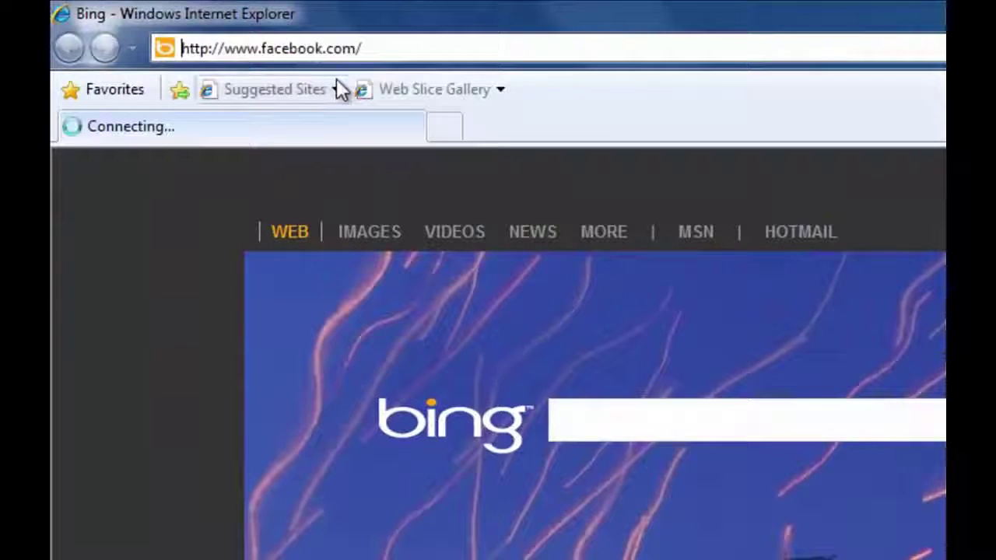